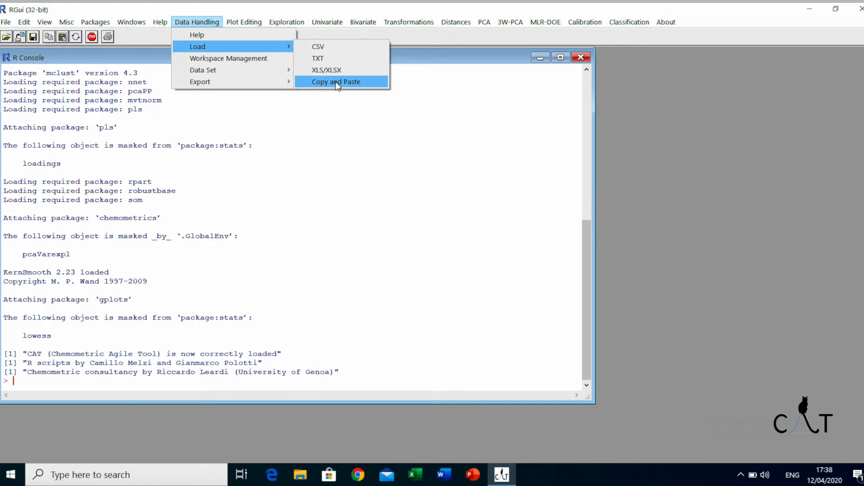
- Browse to the working folder inside CAT on Local Disk C in File Explorer
click(208, 22)
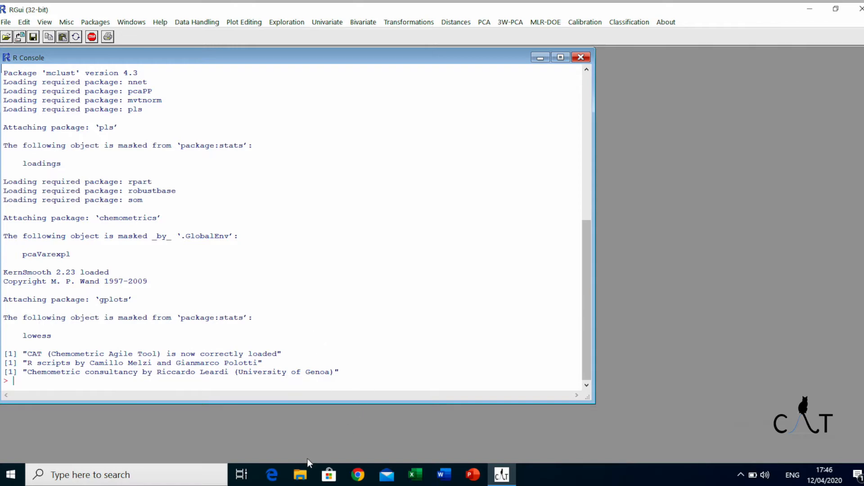
click(299, 475)
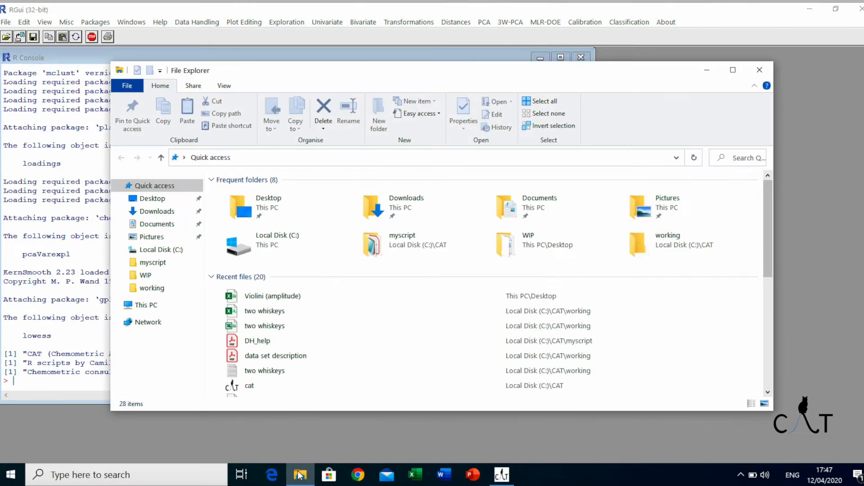
click(171, 253)
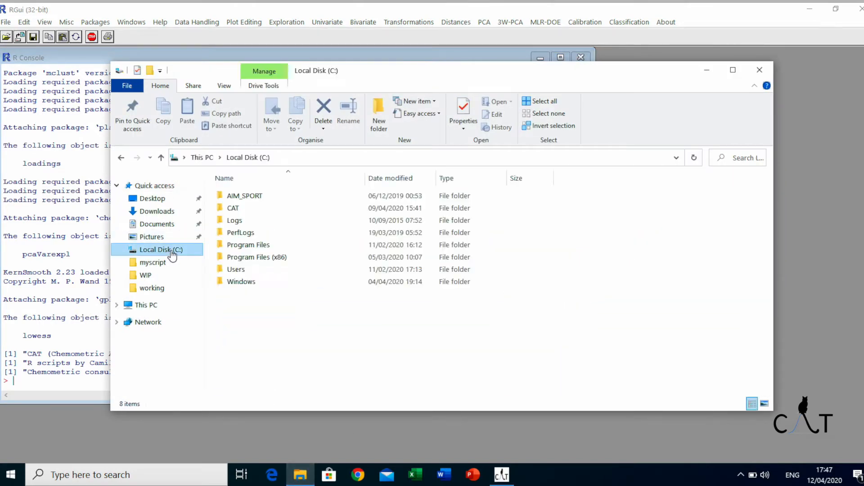
click(249, 212)
double_click(249, 212)
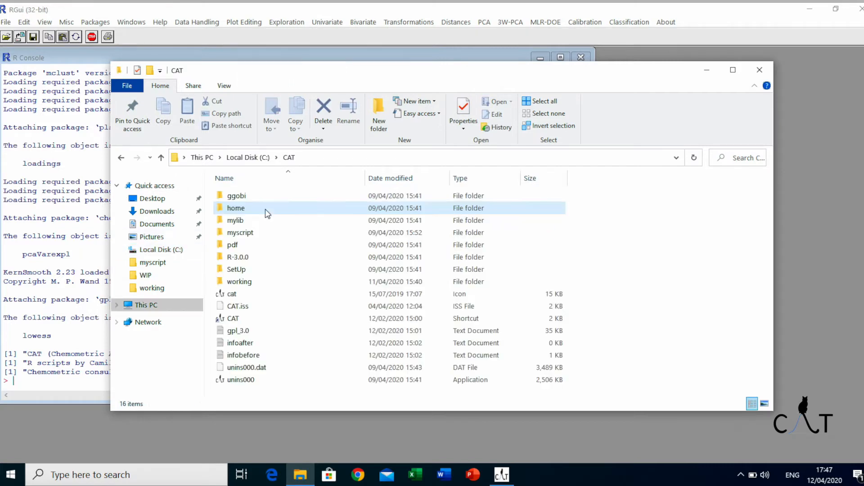
double_click(273, 280)
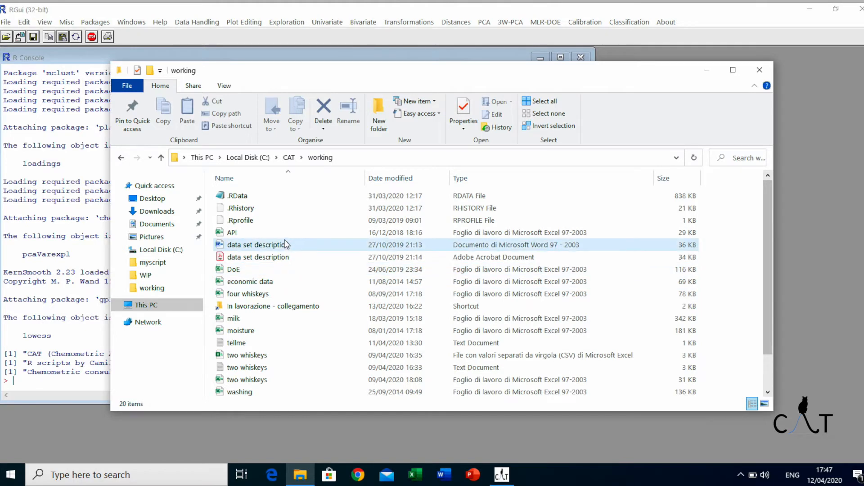
scroll(291, 225, down, 1)
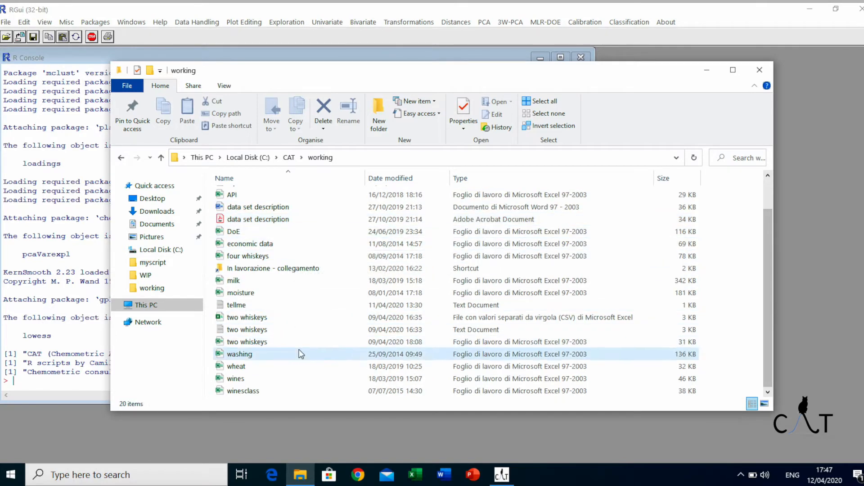
scroll(297, 347, up, 1)
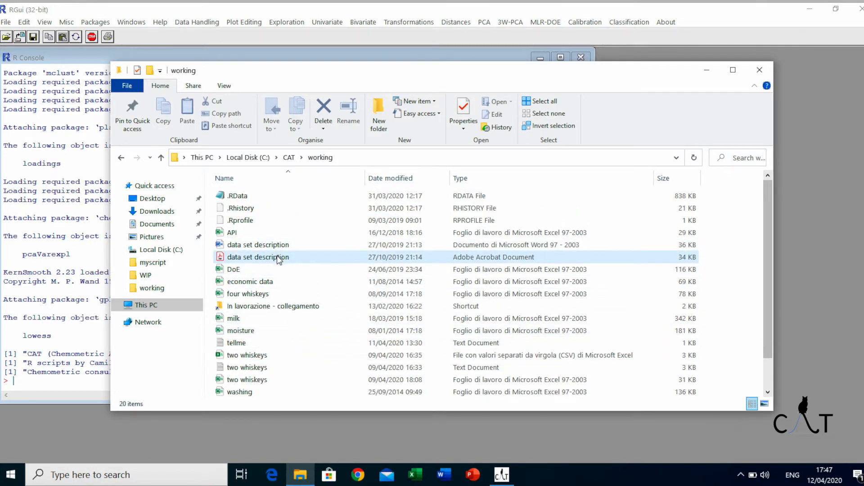
- Open the data set description PDF, read the dataset descriptions, and close it
double_click(319, 259)
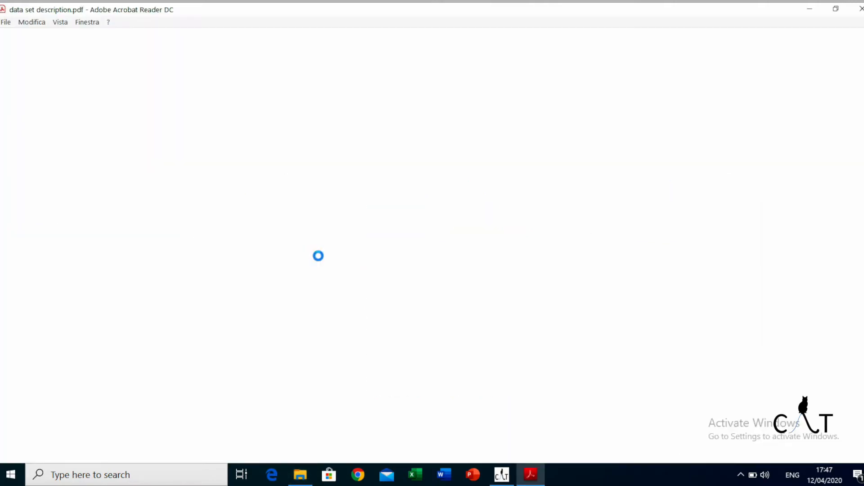
scroll(180, 164, down, 3)
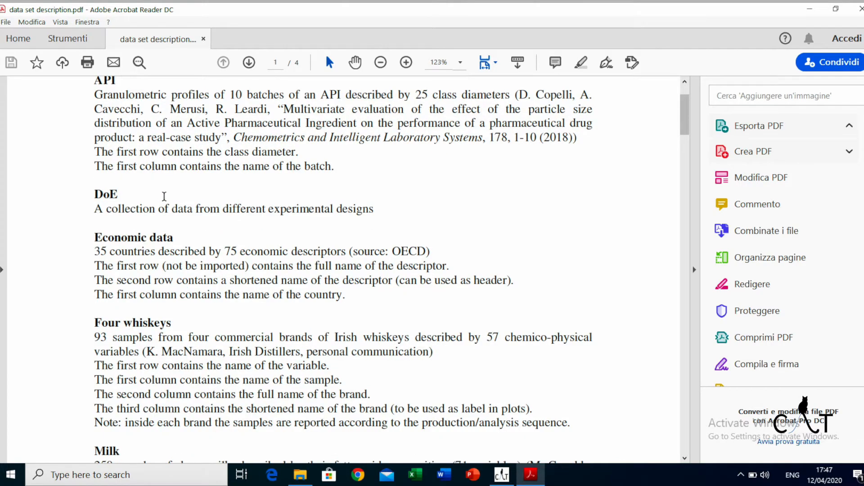
scroll(159, 201, down, 3)
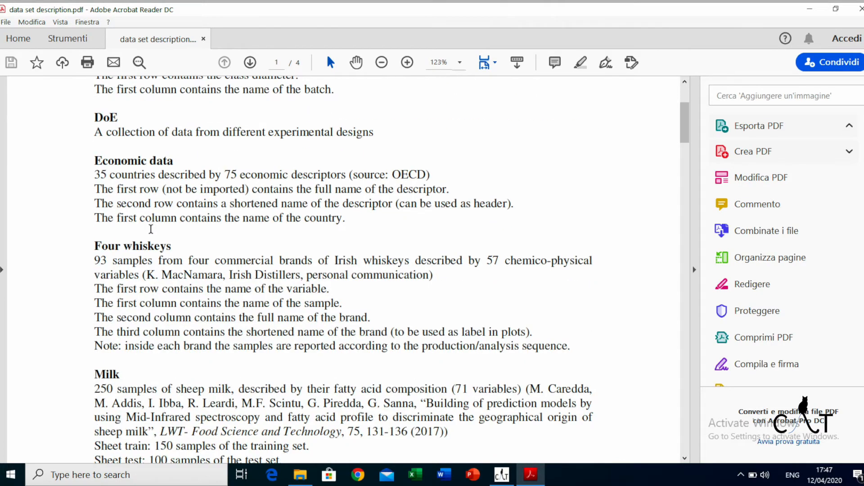
scroll(151, 230, up, 4)
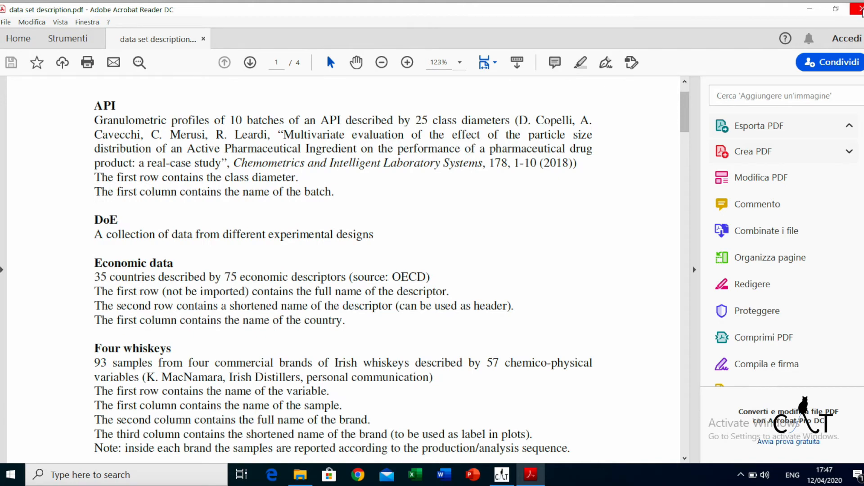
click(860, 9)
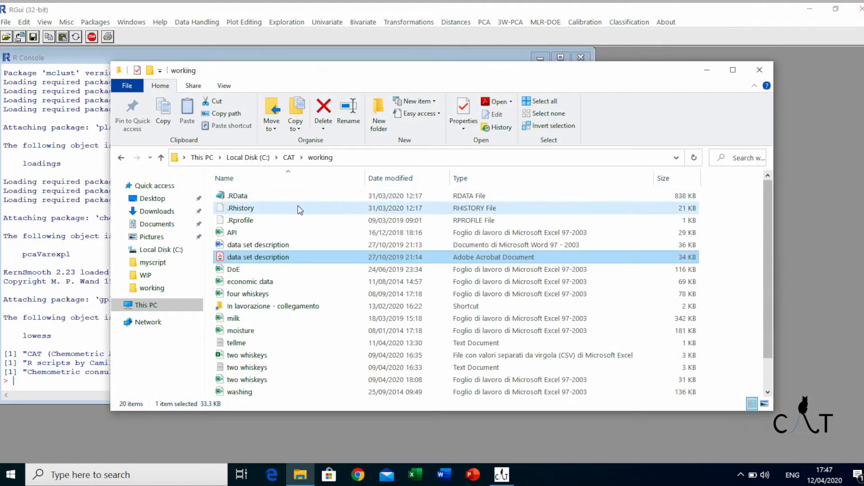
- Open the two whiskeys Excel workbook and examine its sample name column, variable headers and type column
scroll(289, 246, down, 1)
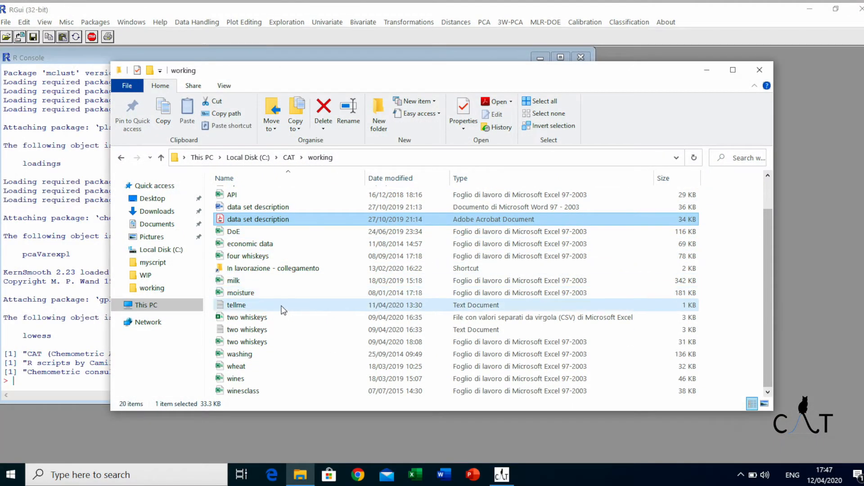
double_click(272, 344)
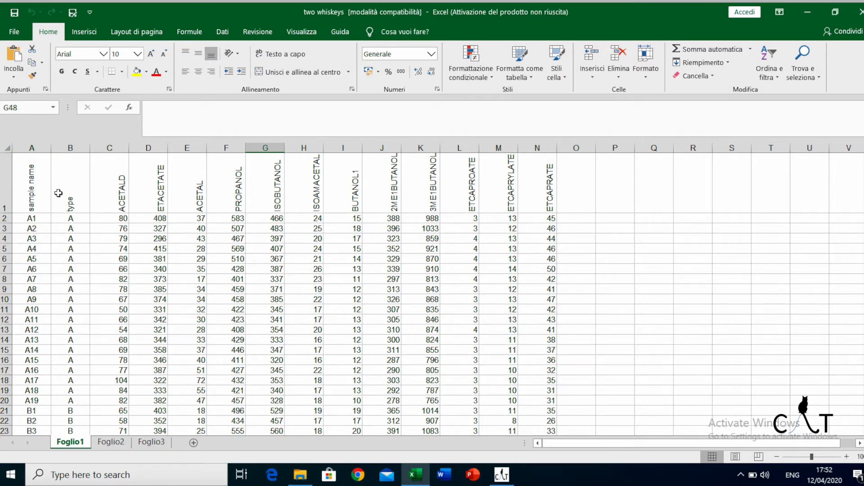
drag(45, 217, 45, 413)
scroll(52, 412, up, 3)
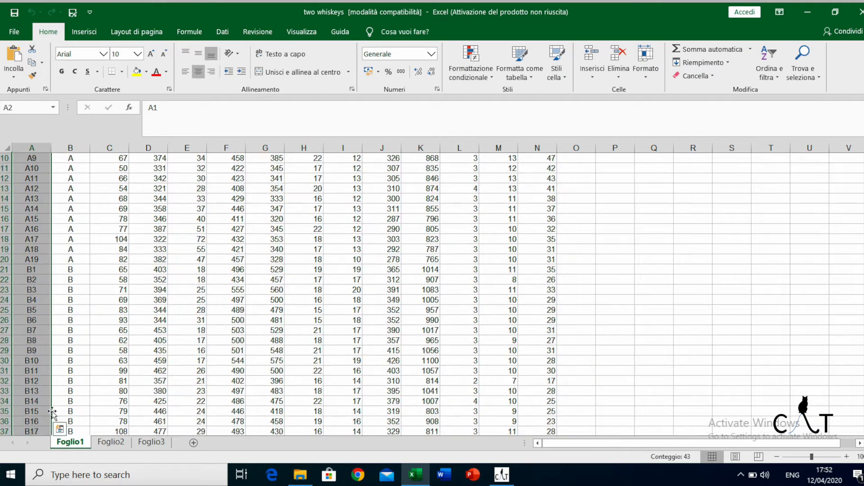
scroll(52, 412, up, 3)
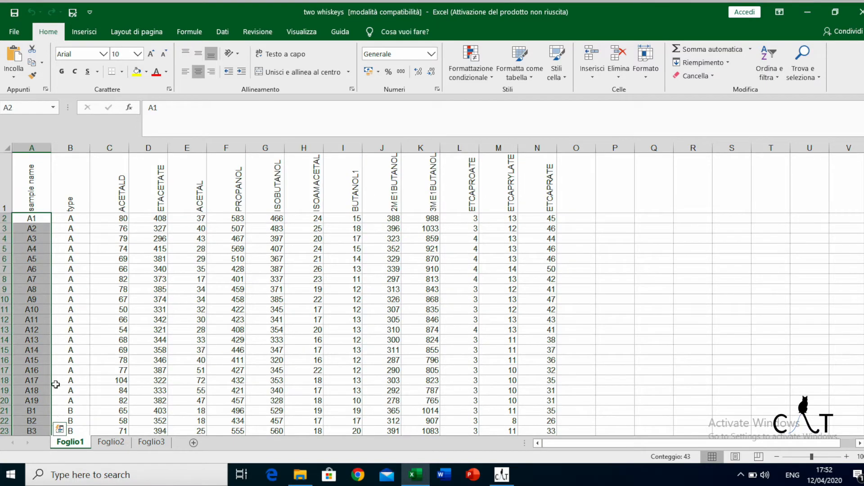
drag(116, 205, 522, 204)
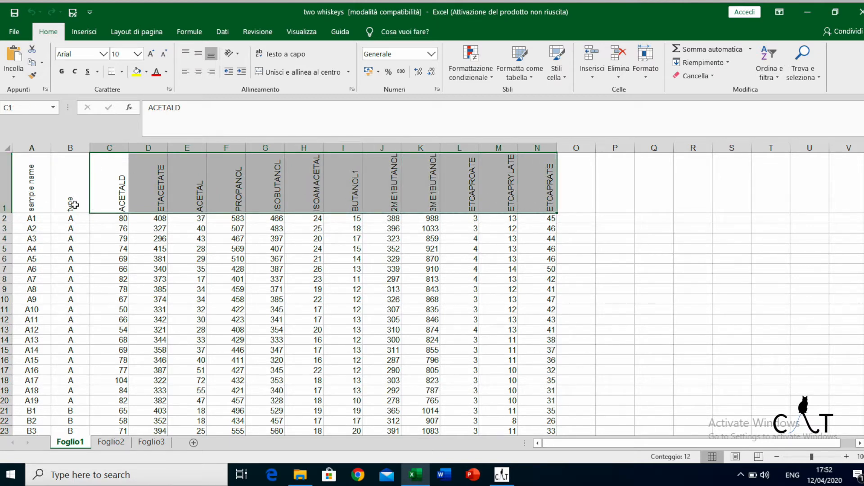
click(75, 205)
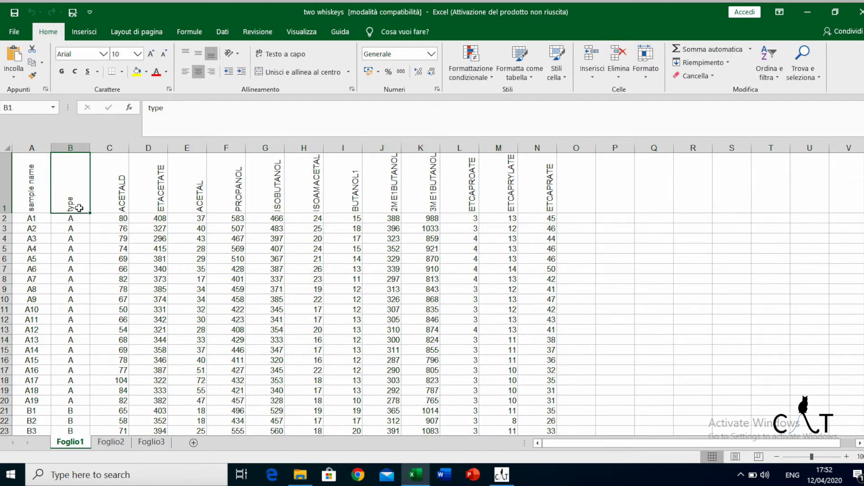
drag(74, 218, 73, 411)
scroll(90, 380, up, 6)
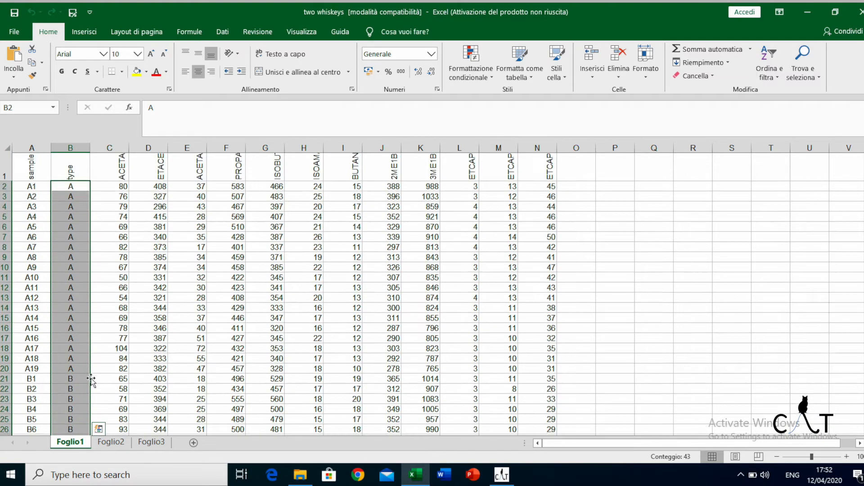
click(97, 312)
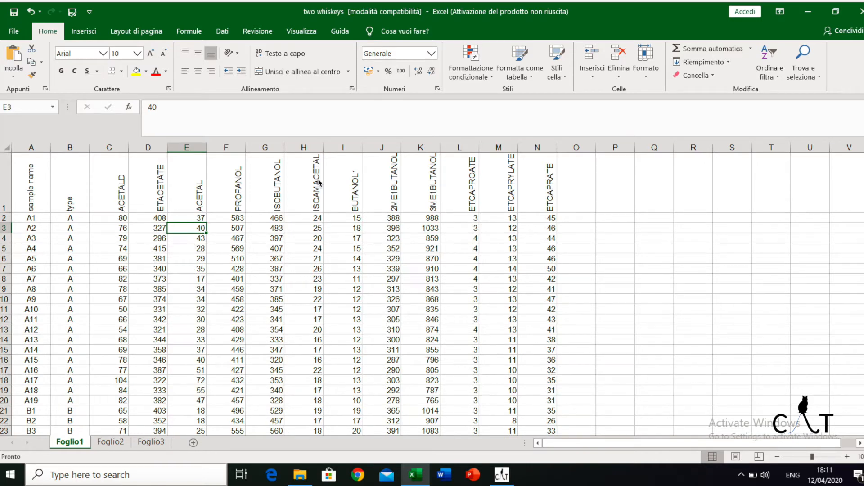
- Set the decimal symbol to a point in the Windows regional number format settings and confirm both dialogs
click(808, 12)
double_click(25, 85)
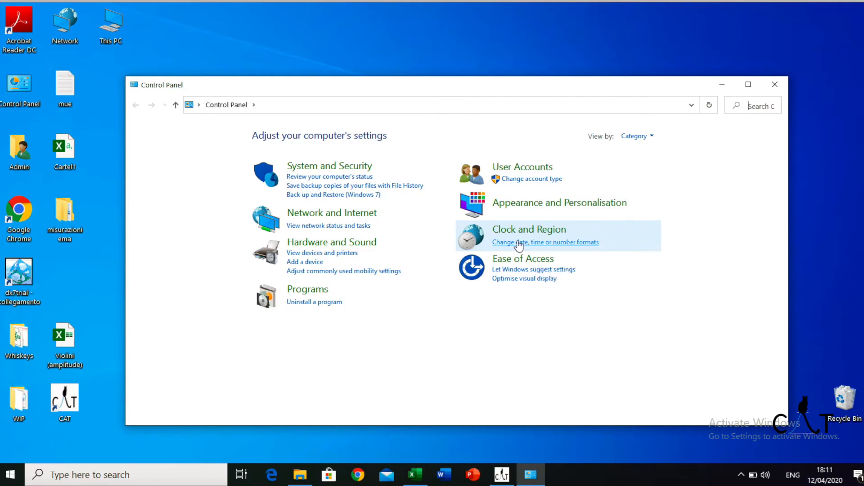
click(544, 245)
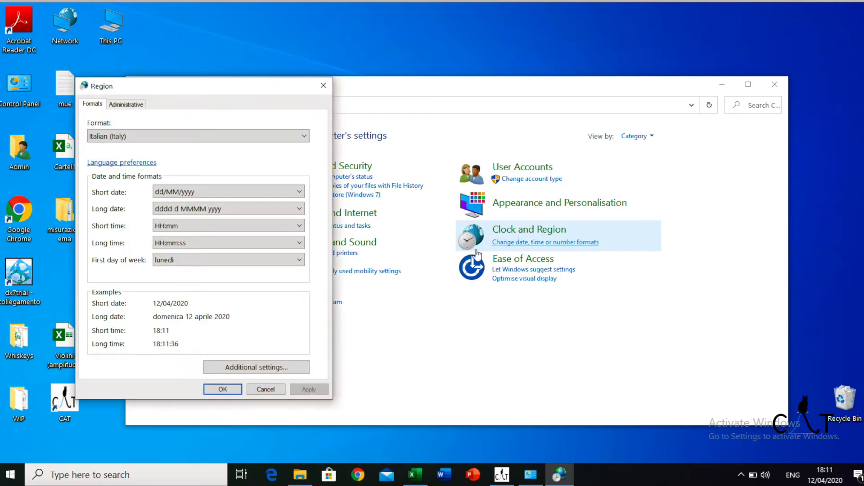
click(248, 369)
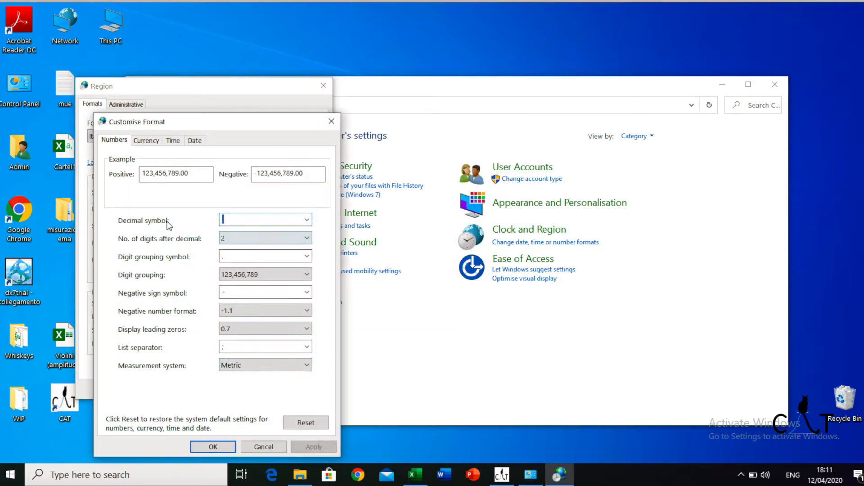
click(308, 221)
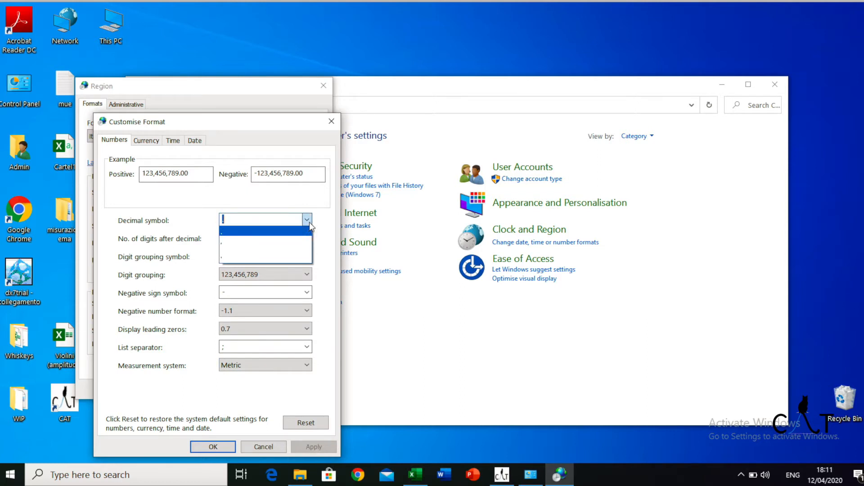
click(233, 232)
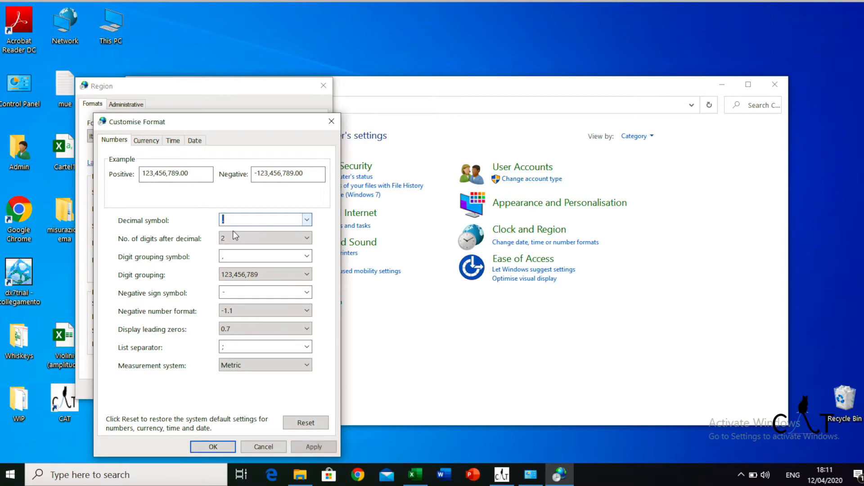
click(216, 448)
click(232, 393)
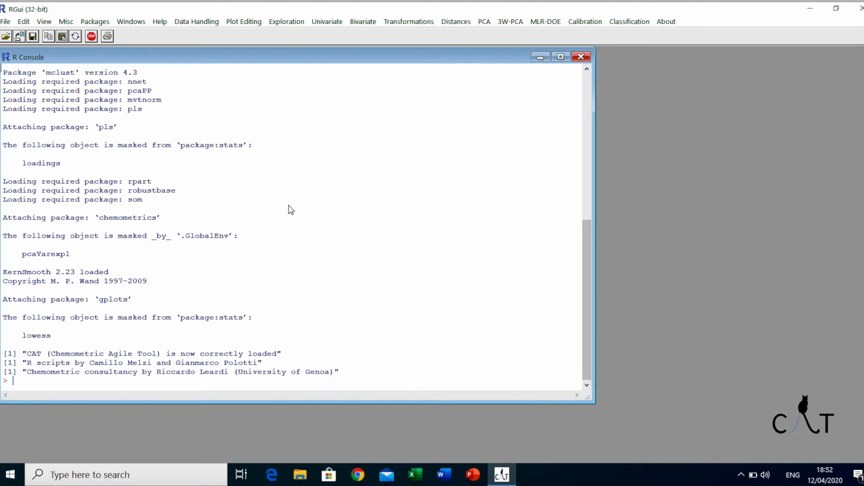
- Load the two whiskeys CSV file from the working folder through CAT's data loading command
click(194, 22)
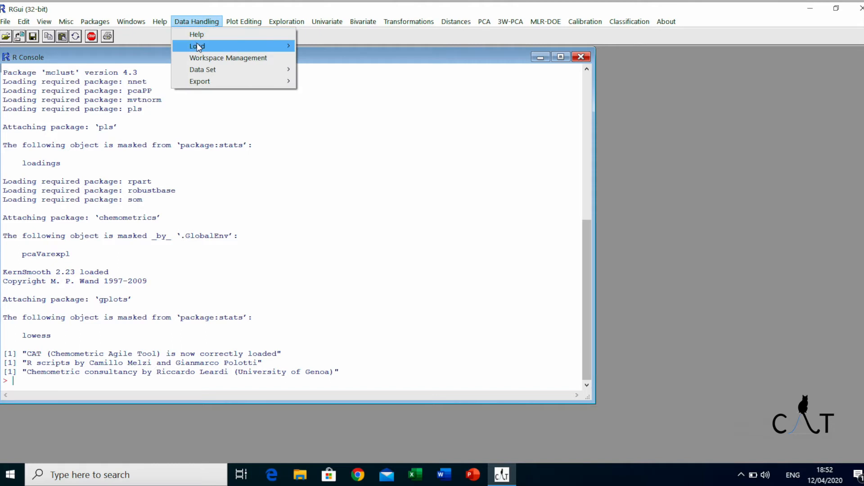
mouse_move(197, 44)
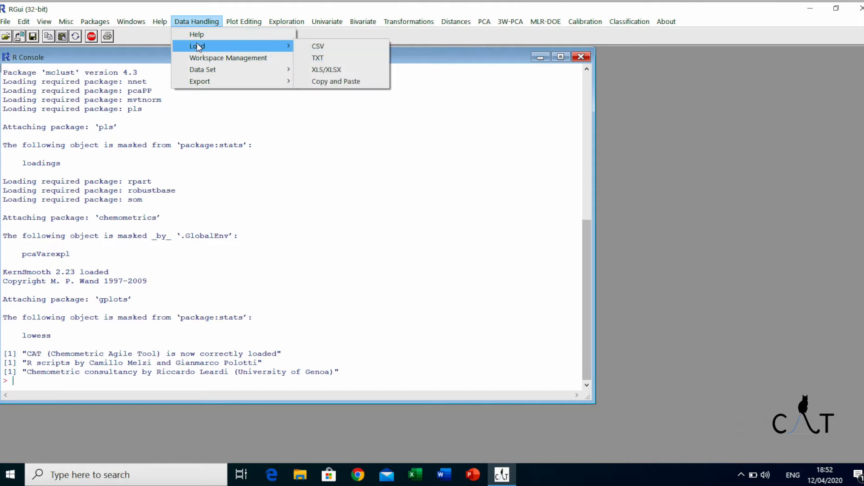
click(325, 45)
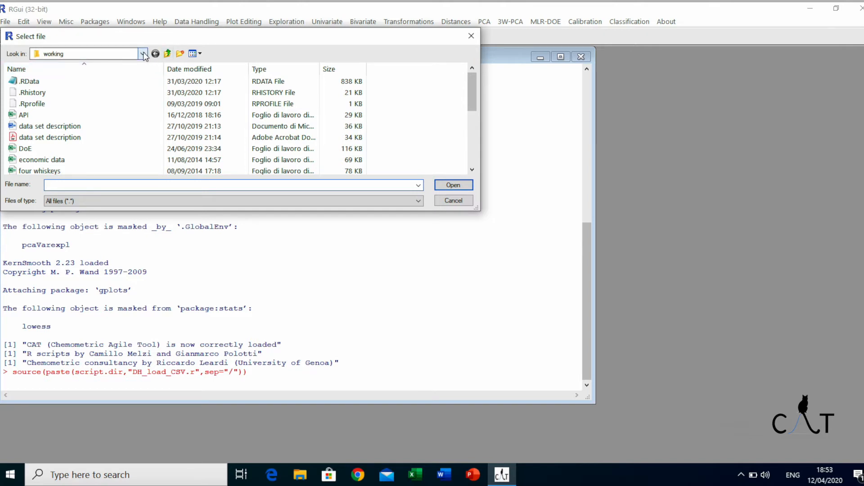
click(57, 54)
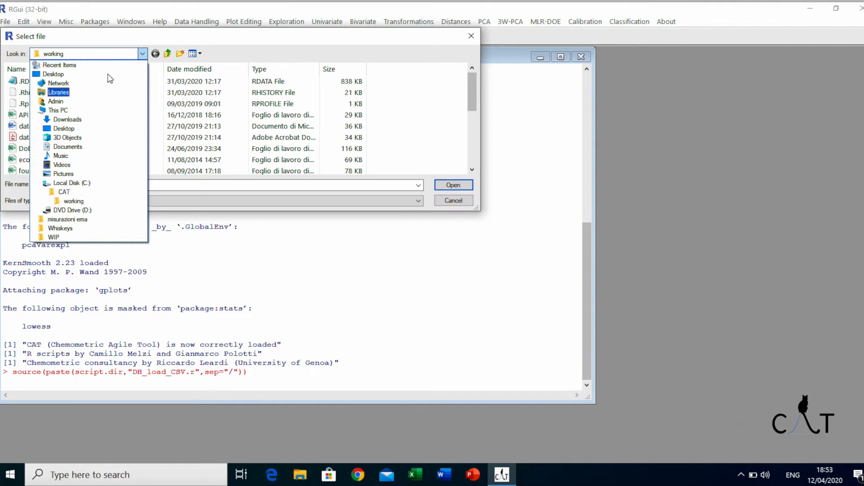
click(143, 54)
scroll(76, 112, down, 4)
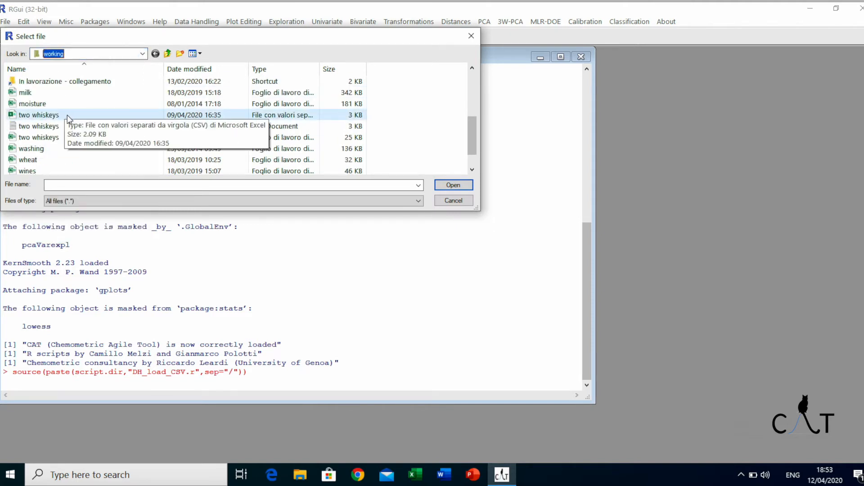
click(68, 118)
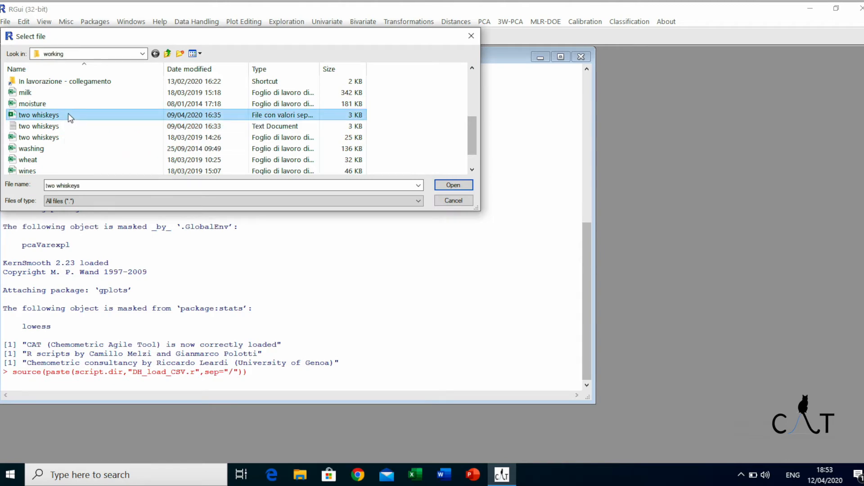
click(452, 185)
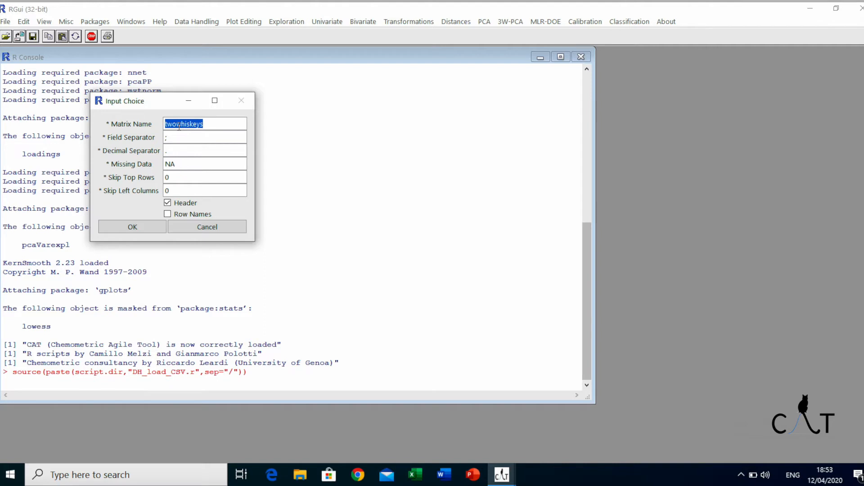
- Name the matrix tw, enable Row Names, and import the data
text(tw)
double_click(181, 125)
text(x)
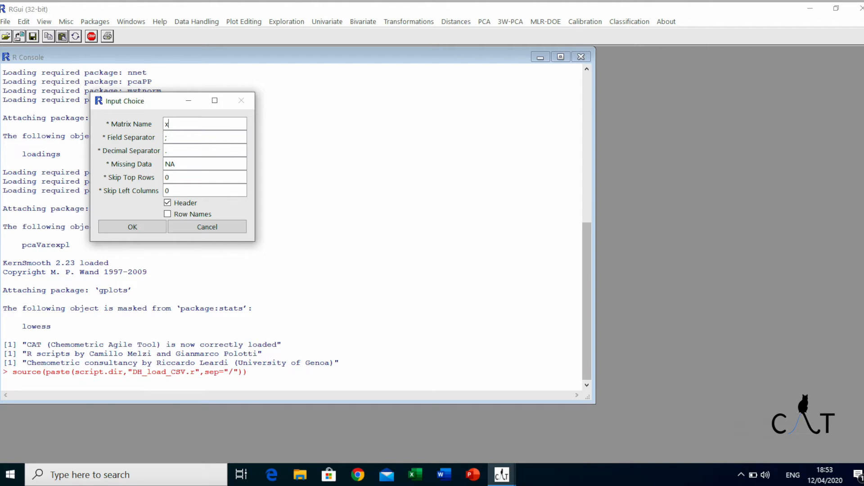
double_click(180, 125)
text(tw)
click(168, 215)
click(131, 227)
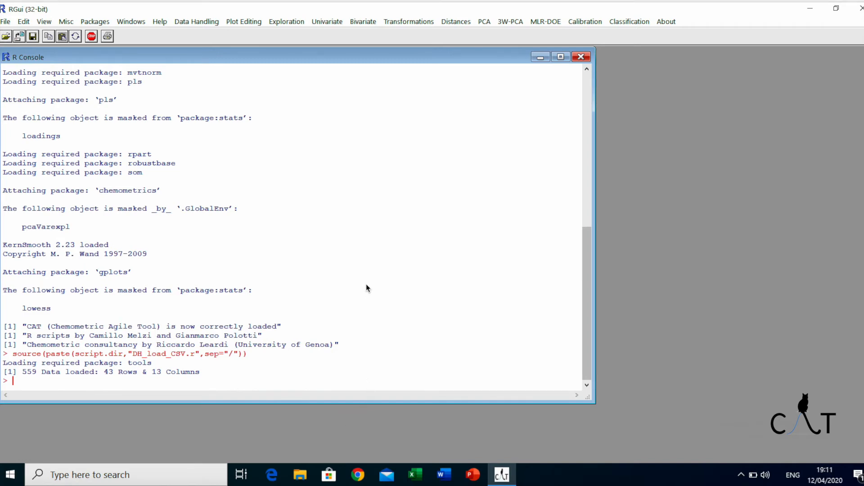
- Load the two whiskeys TXT text document from the working folder through CAT's data loading command
click(200, 22)
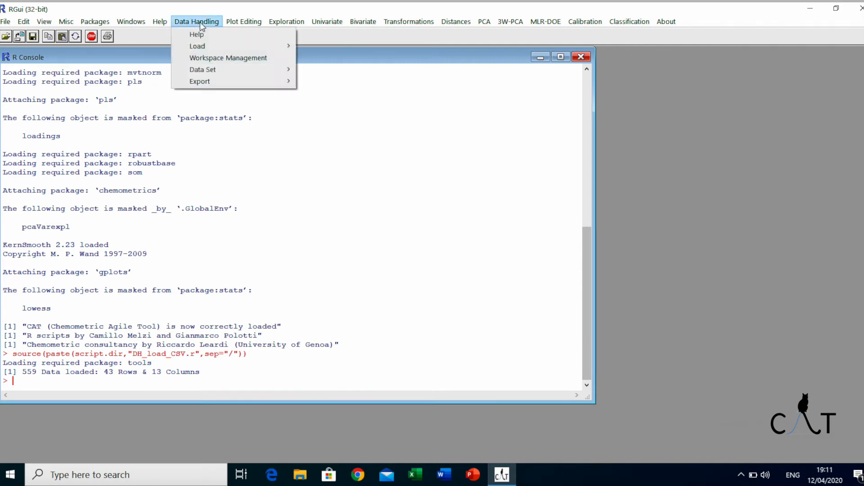
mouse_move(252, 45)
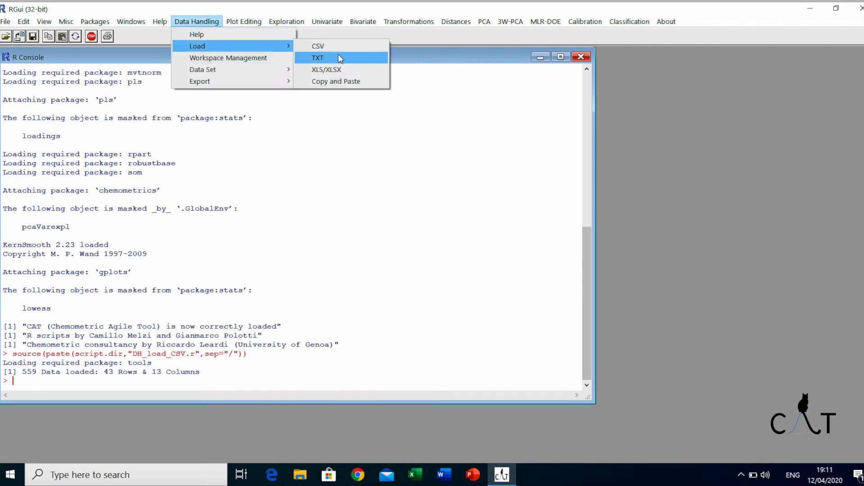
click(338, 59)
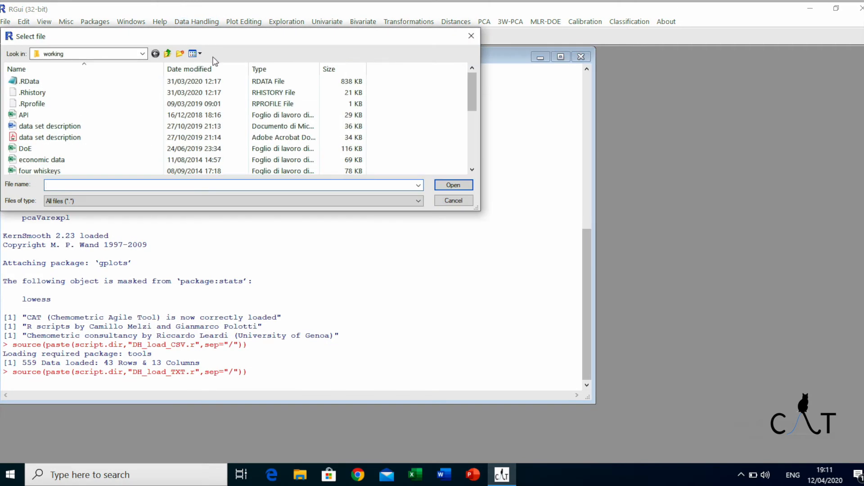
scroll(113, 90, down, 4)
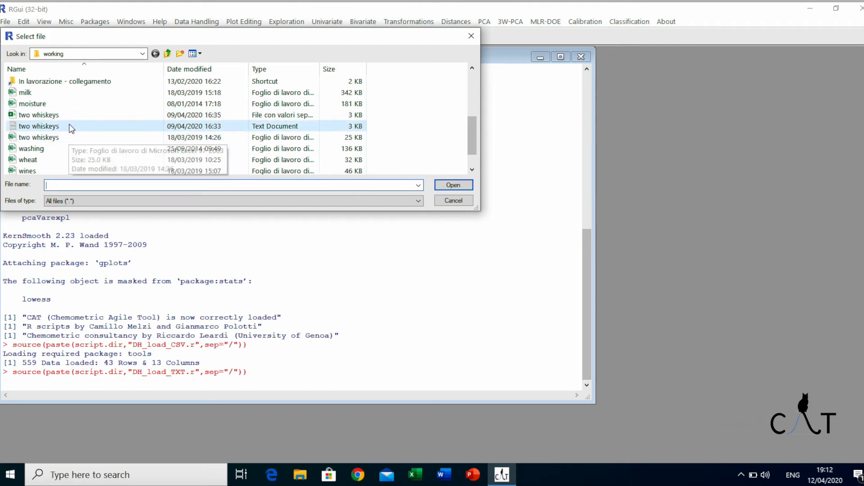
click(71, 127)
click(453, 185)
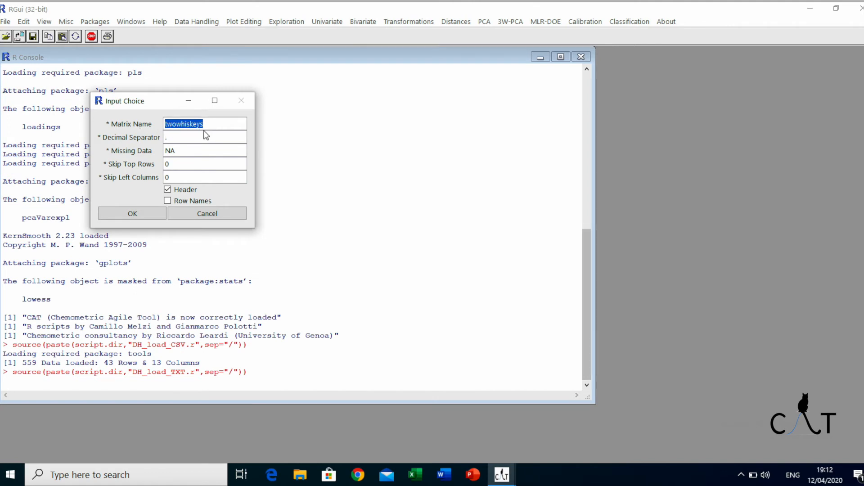
- Name the matrix tw, enable Row Names, import the data and overwrite the existing matrix
text(tw)
click(168, 201)
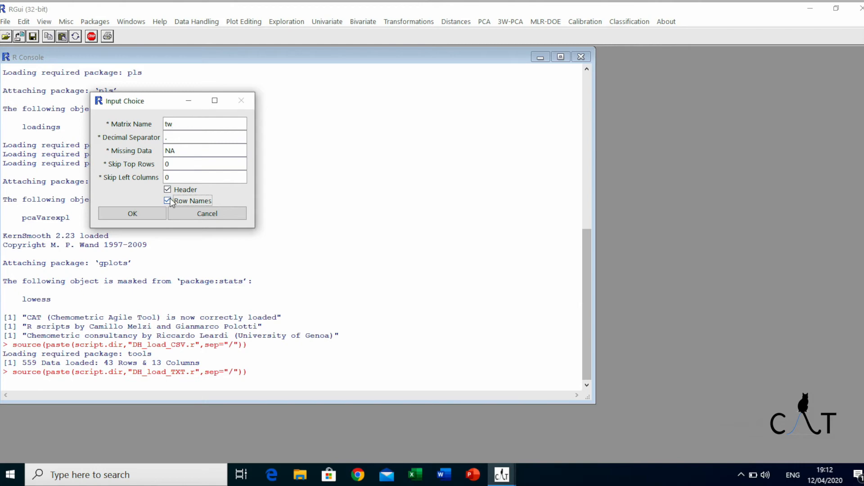
click(128, 210)
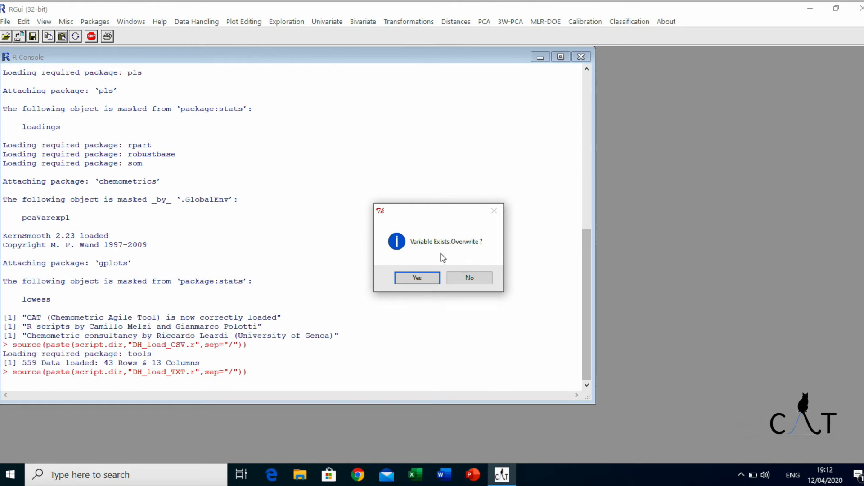
click(414, 278)
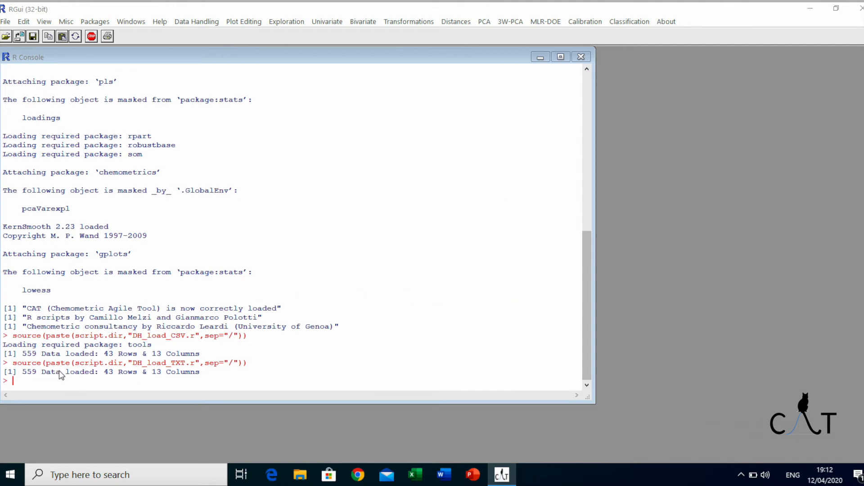
- Load the two whiskeys Excel workbook from the working folder through CAT's XLS/XLSX loading command
click(198, 24)
click(197, 23)
mouse_move(225, 45)
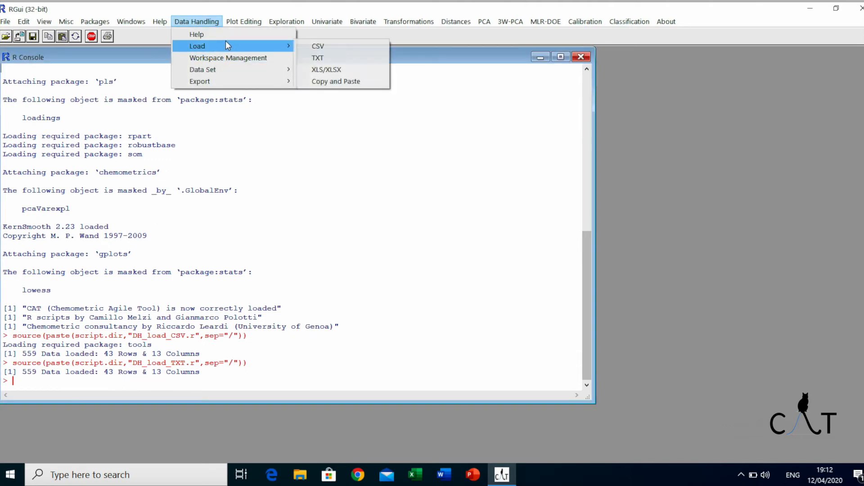
click(333, 70)
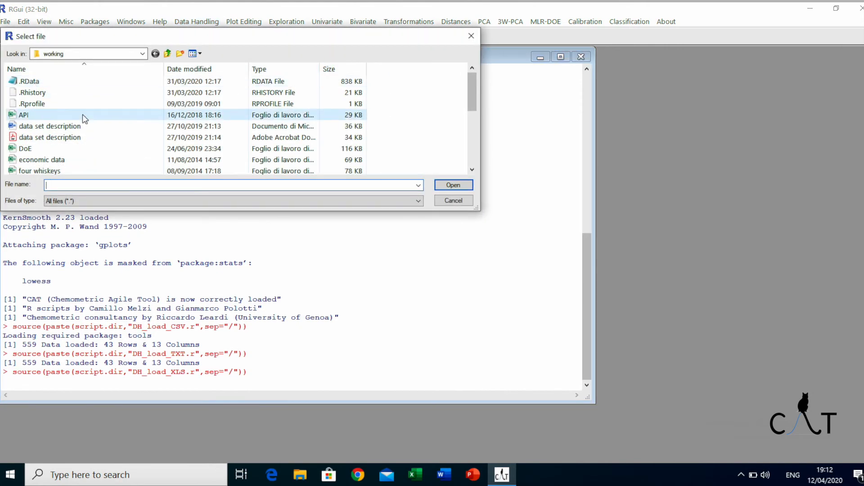
scroll(82, 117, down, 2)
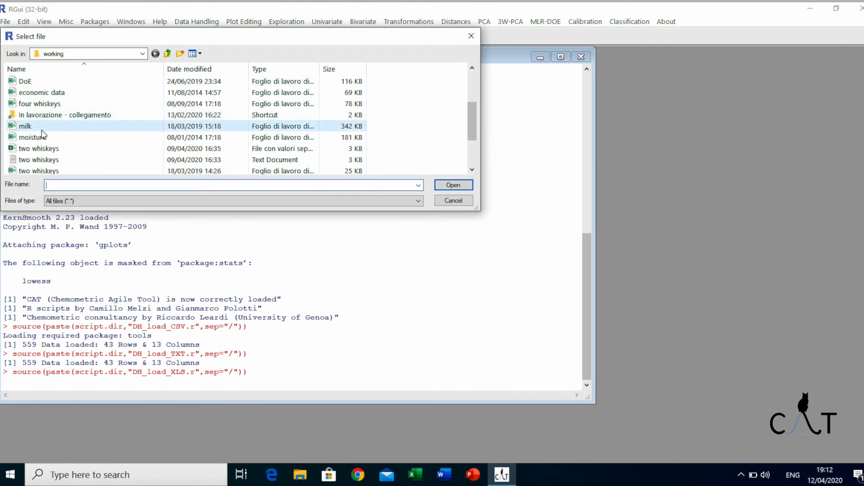
scroll(45, 130, down, 1)
click(60, 137)
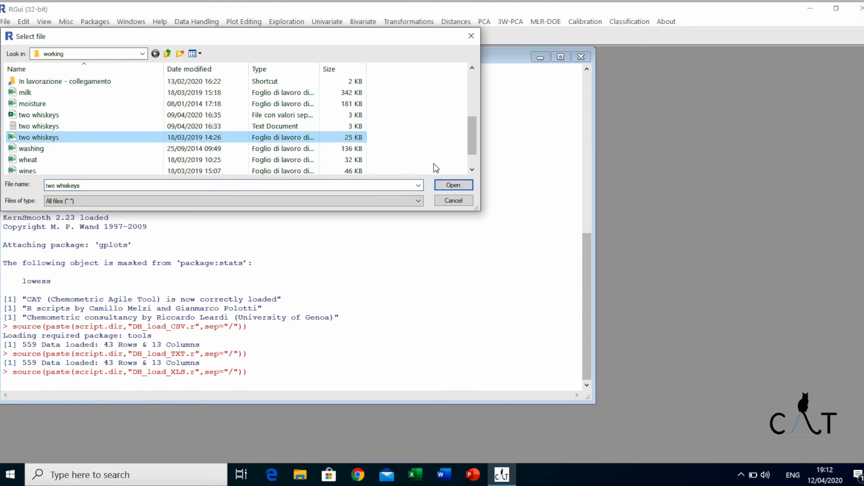
click(452, 185)
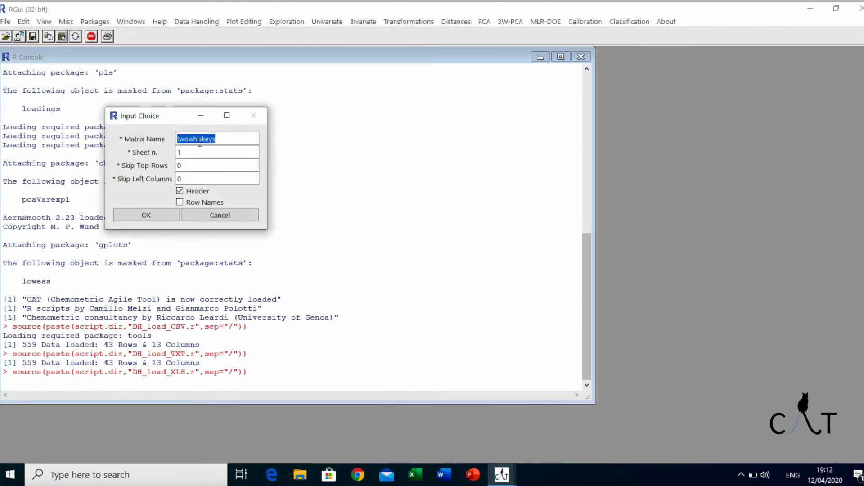
- Name the matrix tw, enable Row Names, import the sheet and overwrite the existing matrix
text(t)
click(180, 202)
click(150, 215)
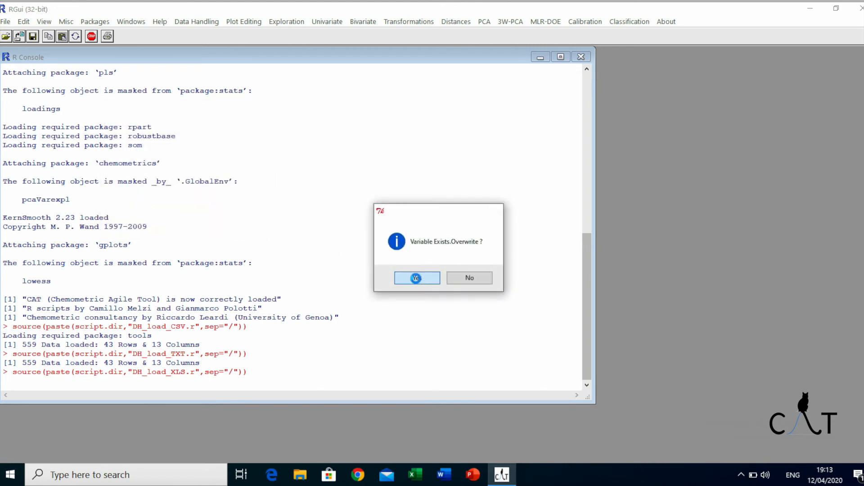
click(415, 277)
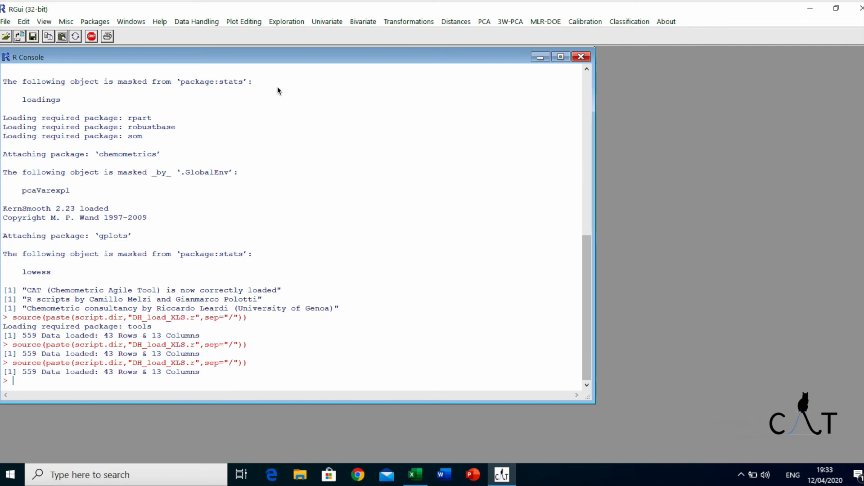
- Start CAT's Copy and Paste loading with matrix name tw and confirm overwriting the existing matrix
click(200, 26)
mouse_move(210, 43)
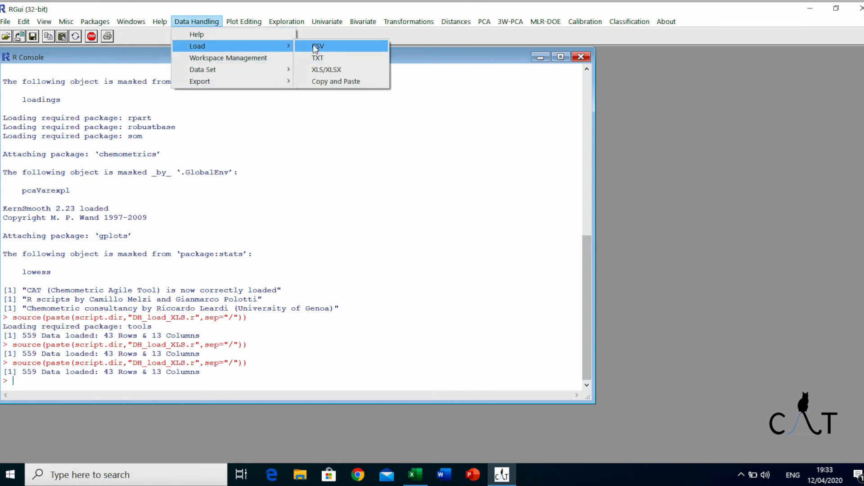
click(337, 81)
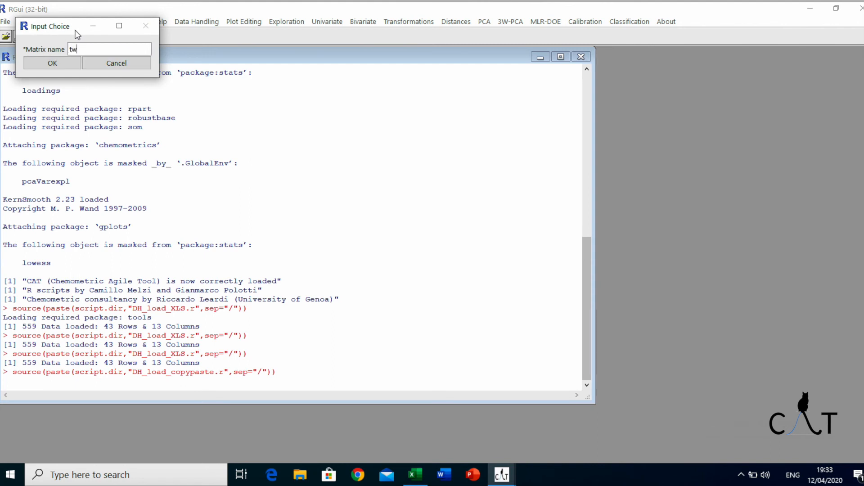
click(61, 65)
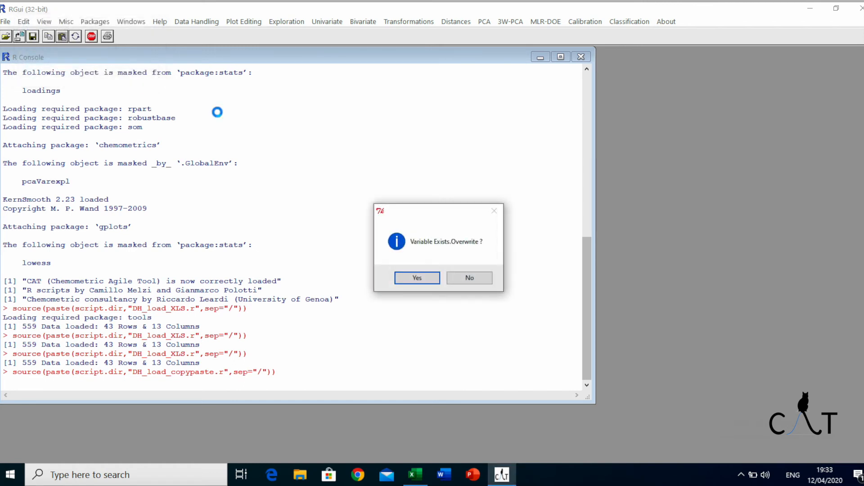
click(417, 277)
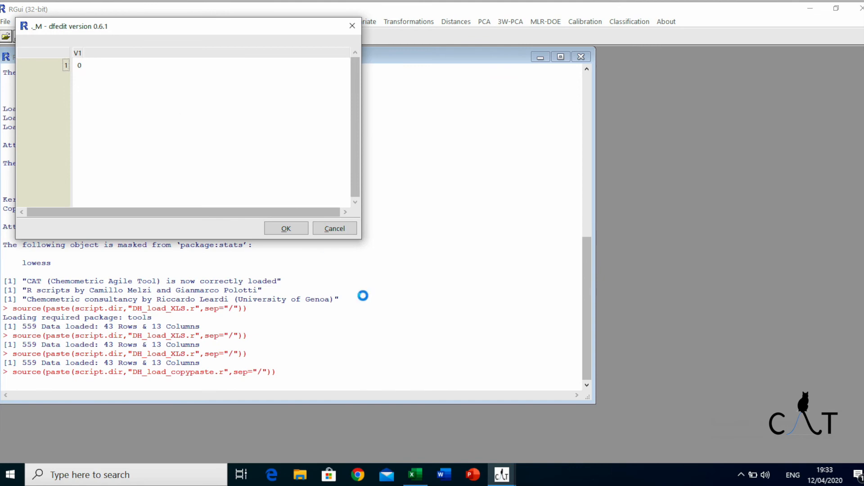
- Switch to Excel, copy the whole two whiskeys data table, and minimize the workbook
click(415, 474)
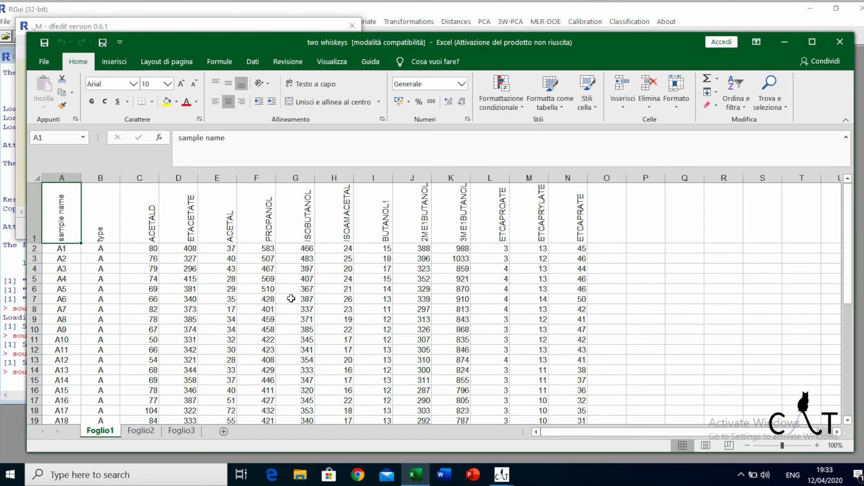
drag(70, 218, 566, 381)
right_click(566, 381)
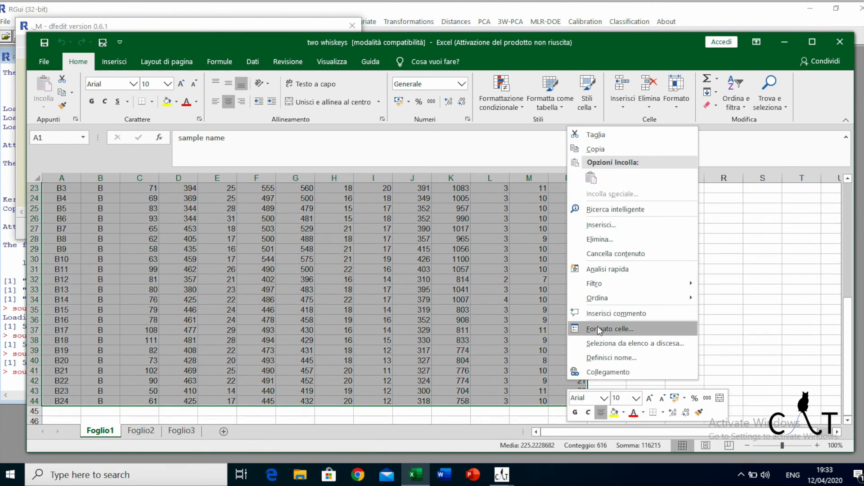
click(622, 149)
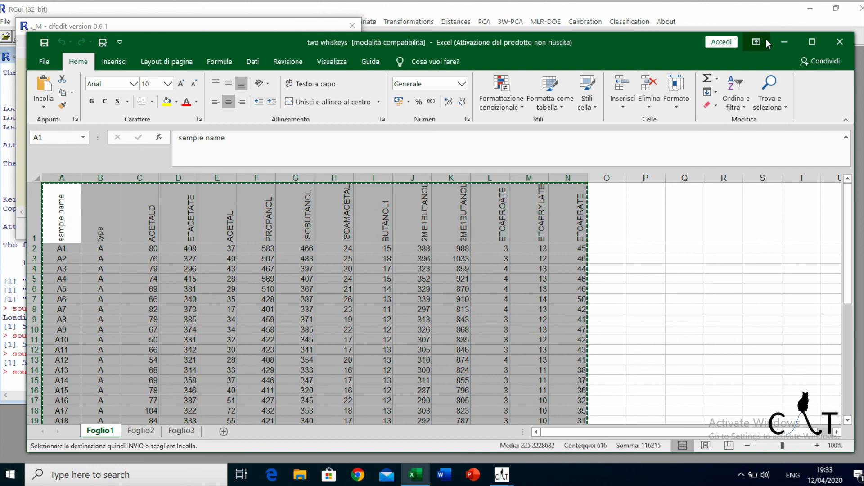
click(784, 42)
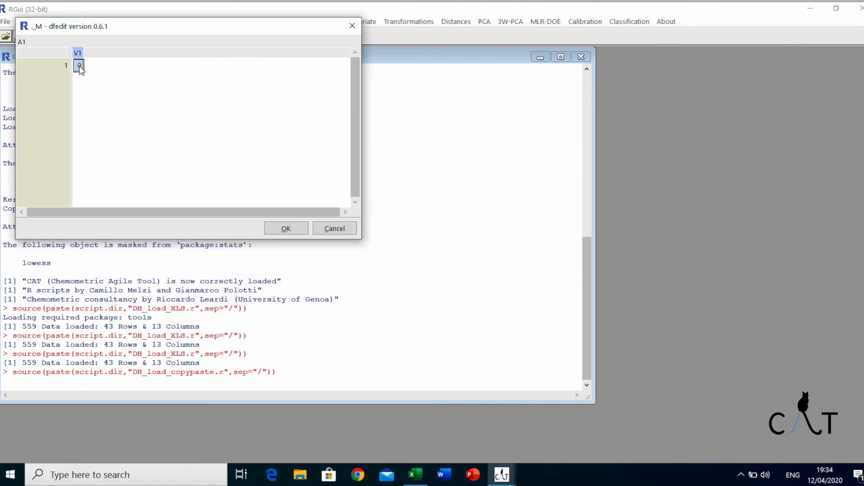
- Paste the copied table into the data editor, keeping the Tab separator and US/UK number format
right_click(80, 67)
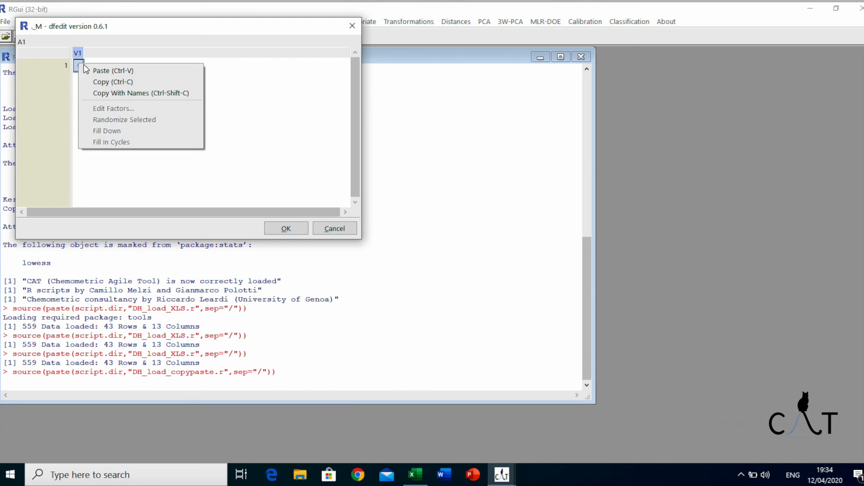
click(118, 72)
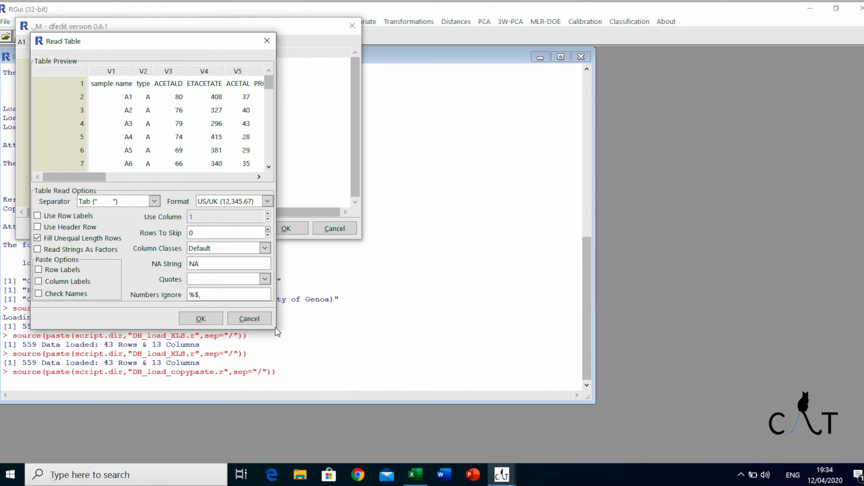
drag(276, 323, 682, 325)
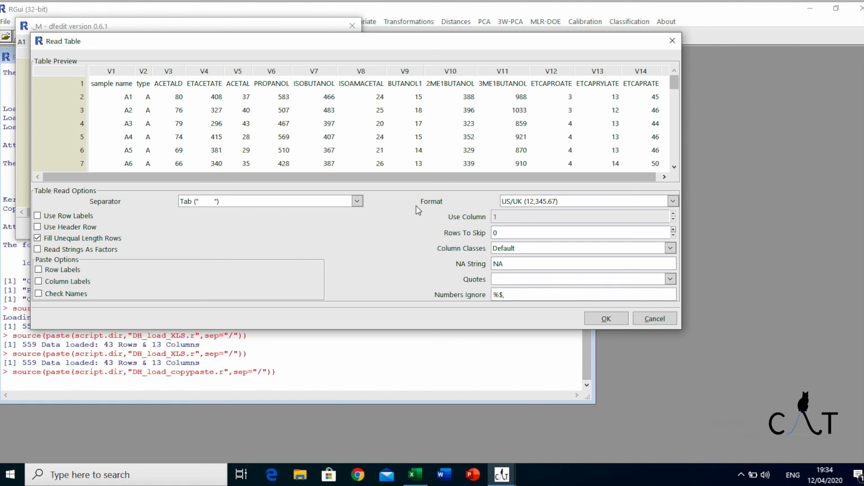
click(357, 201)
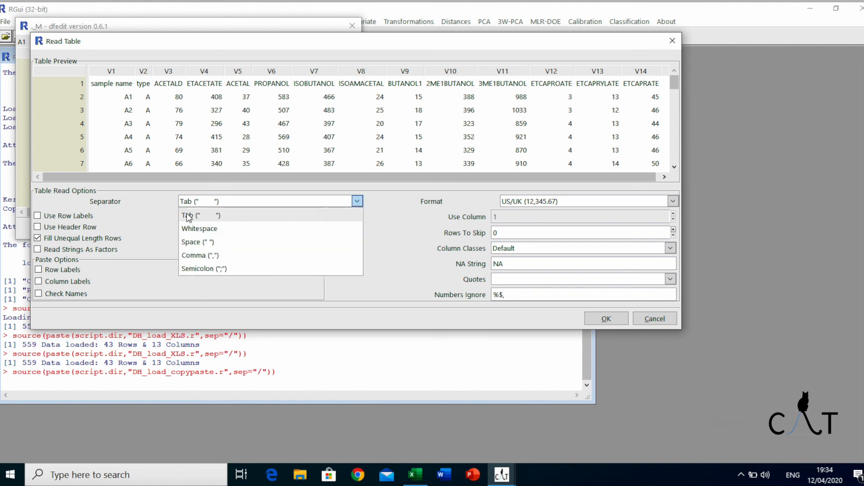
click(360, 200)
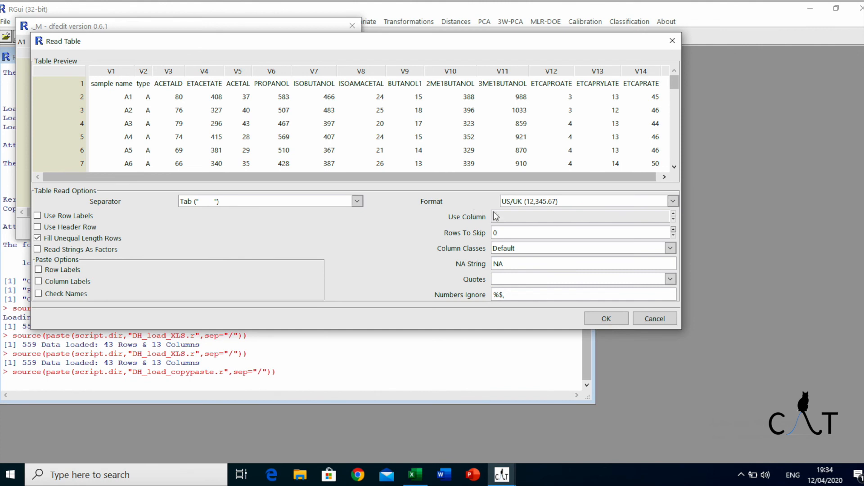
click(672, 202)
click(672, 204)
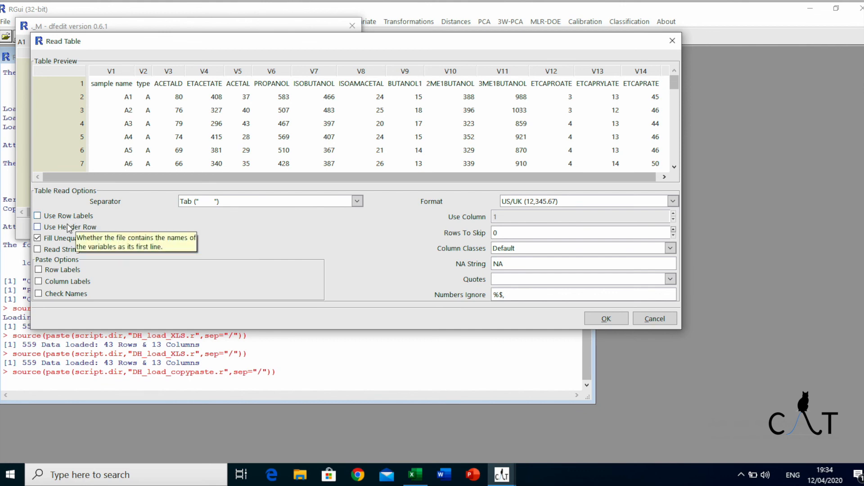
- Enable Use Header Row and Use Row Labels, accept the table, and confirm the edited tw matrix
click(38, 228)
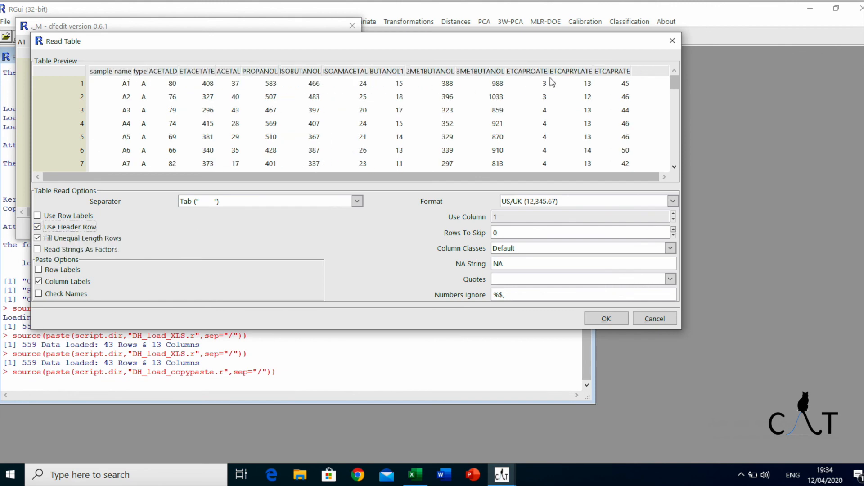
click(38, 217)
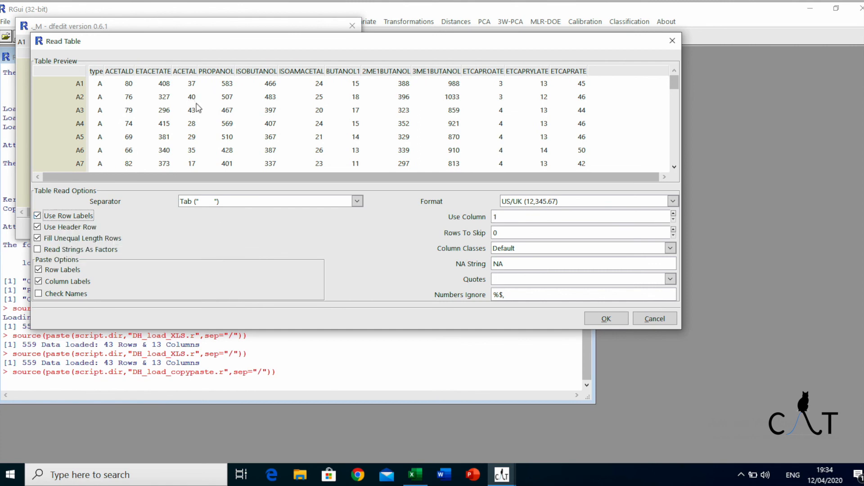
click(606, 318)
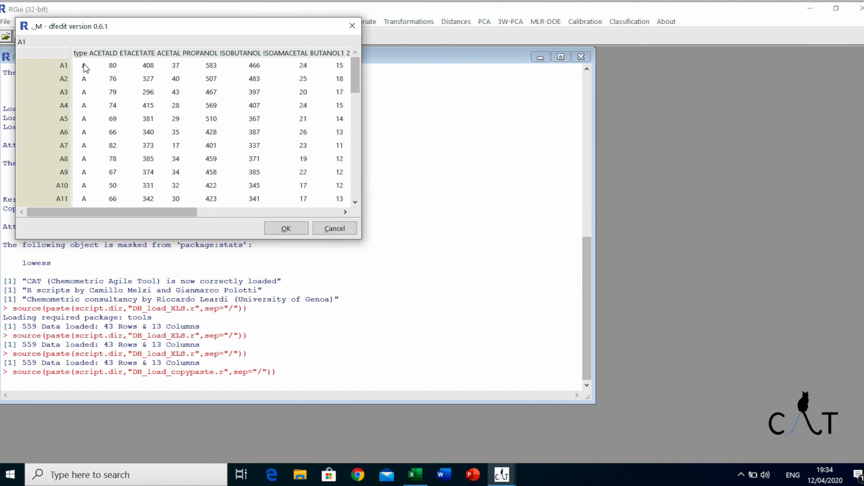
drag(363, 239, 543, 238)
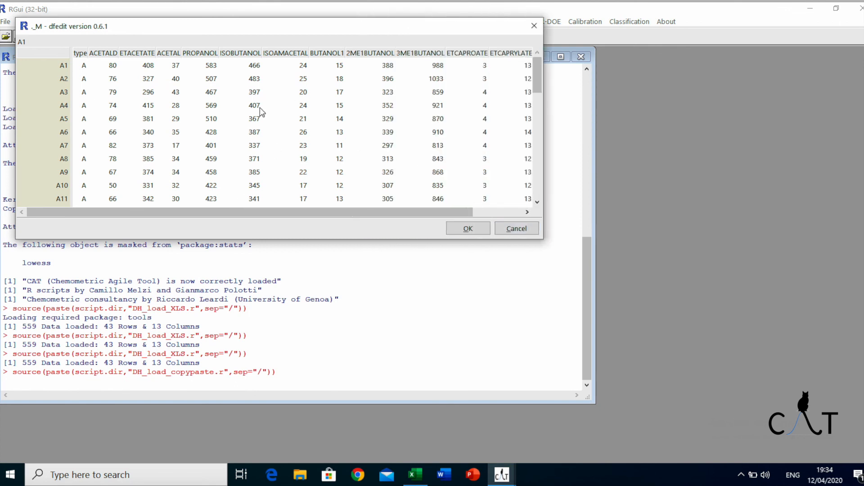
click(459, 229)
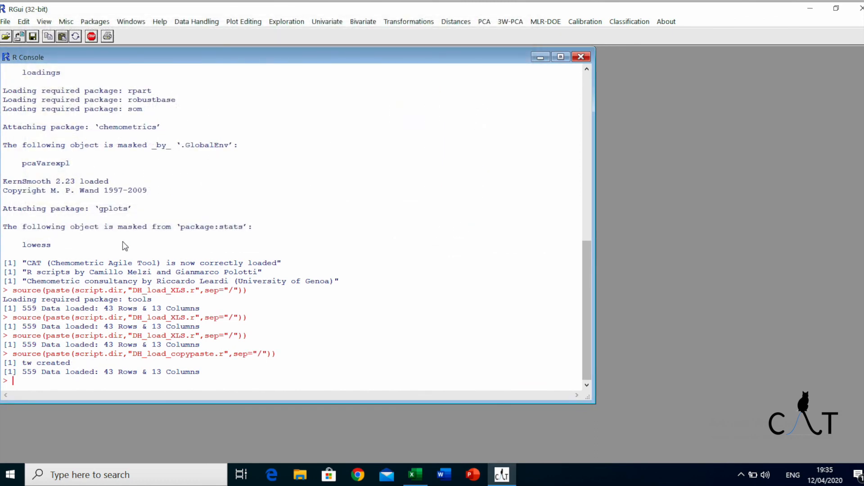